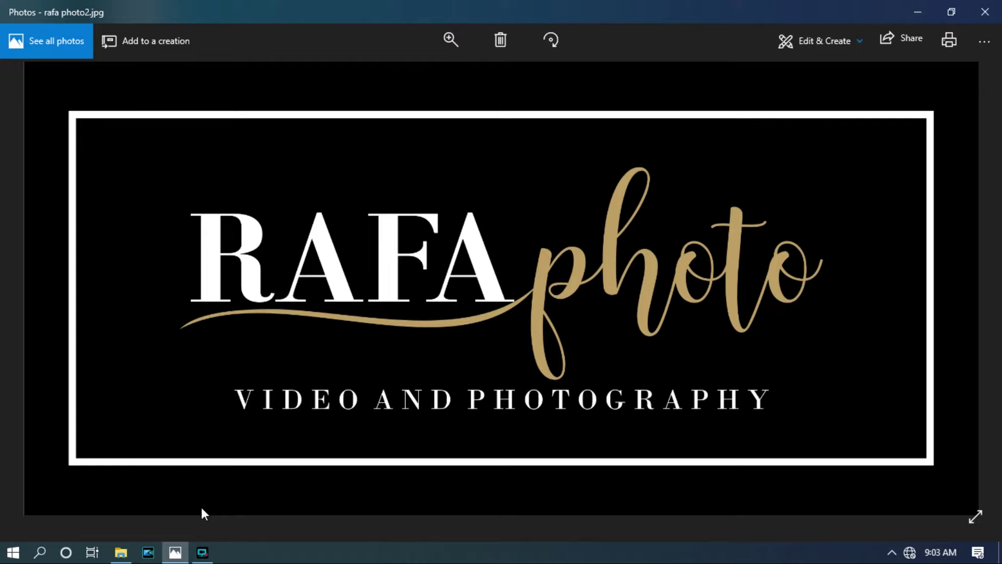
# Step: Close the Photos viewer showing rafa photo2.jpg to reveal the desktop
pyautogui.click(986, 12)
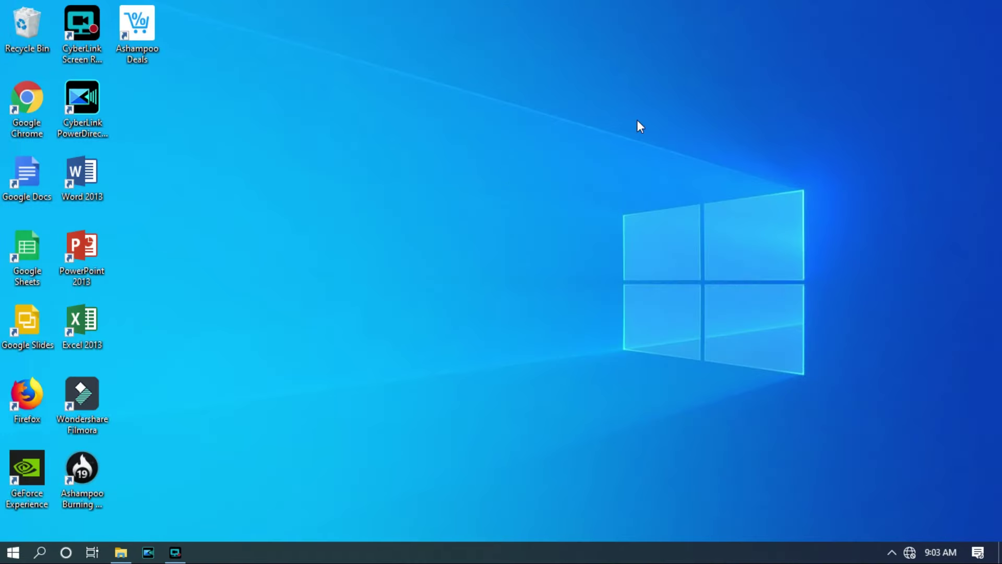
# Step: Refresh the desktop and browse Downloads to the Adobe Photoshop CS6 Extended Multilingual folder
pyautogui.rightClick(372, 151)
pyautogui.click(408, 195)
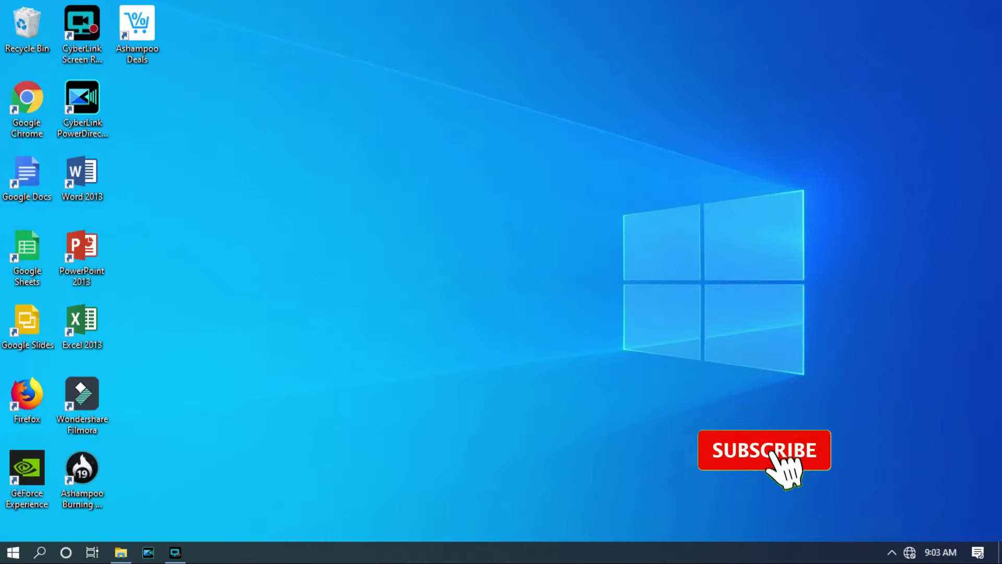
pyautogui.click(116, 553)
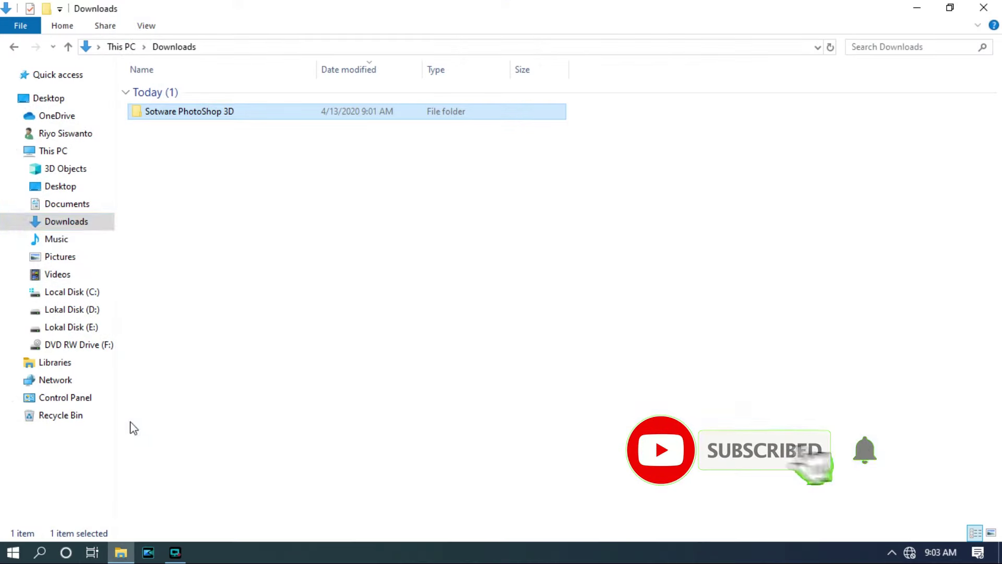
pyautogui.click(96, 223)
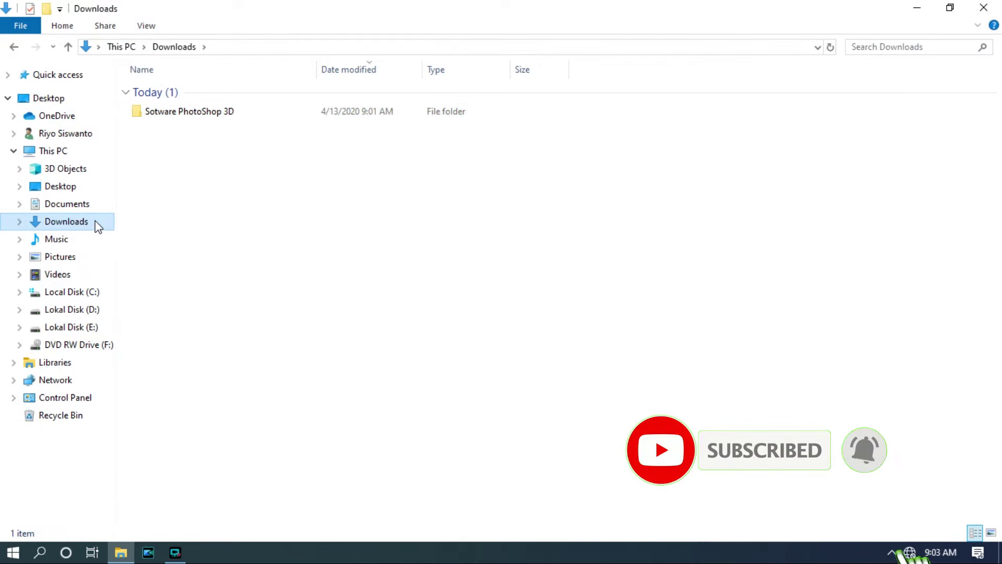
pyautogui.doubleClick(207, 115)
pyautogui.doubleClick(222, 94)
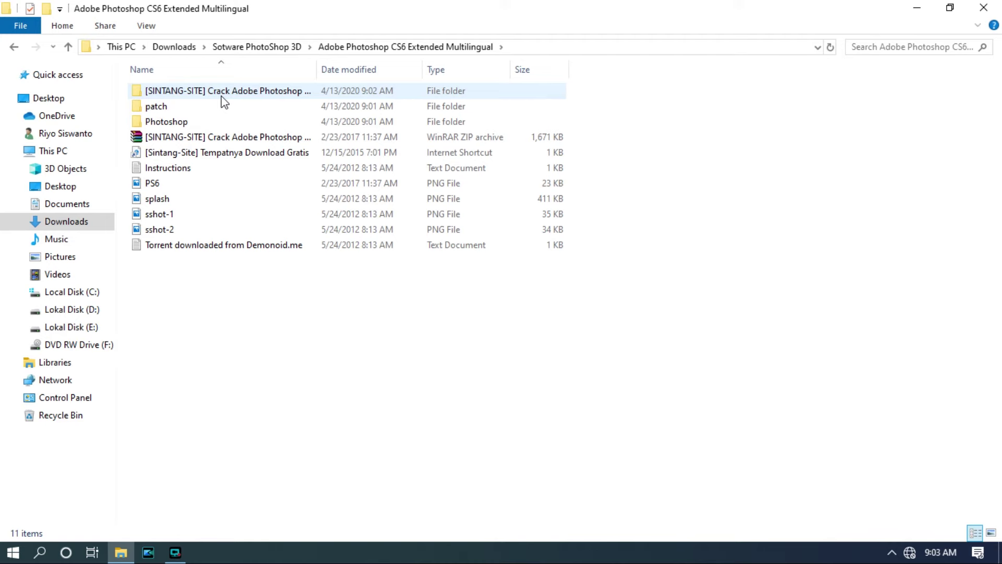
# Step: Check the patch folder's contents, then open Photoshop > Adobe CS6
pyautogui.doubleClick(215, 107)
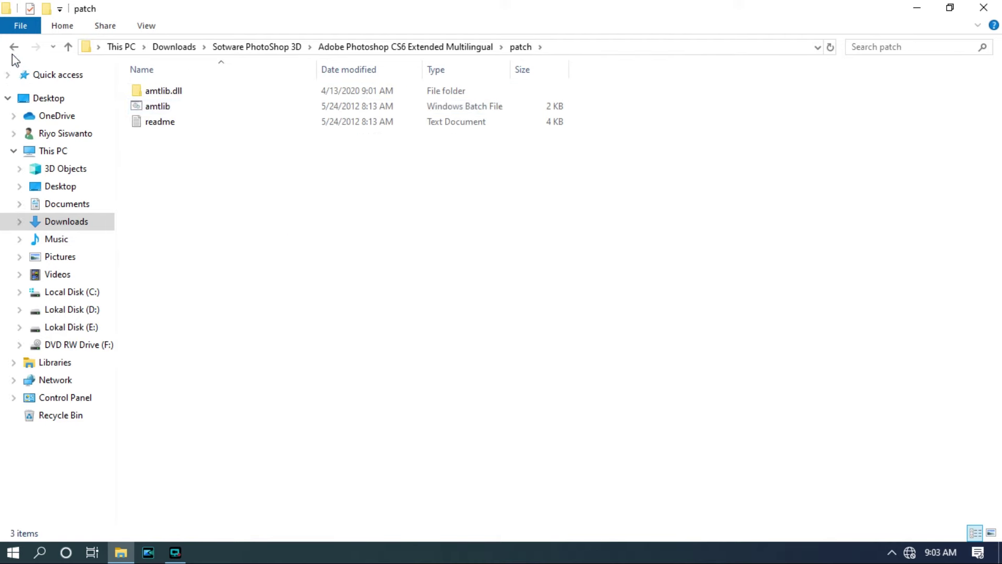
pyautogui.click(14, 47)
pyautogui.doubleClick(219, 123)
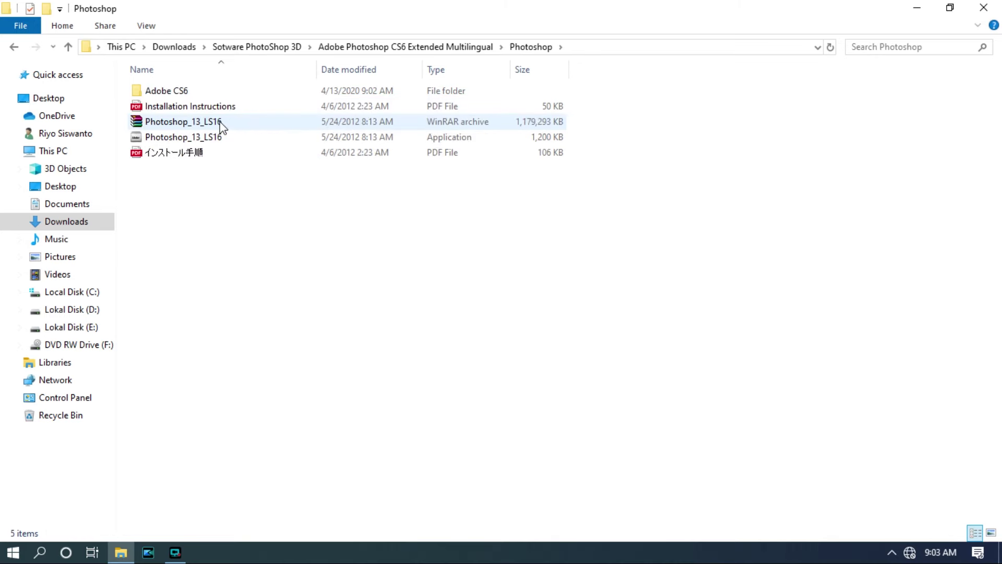
pyautogui.doubleClick(204, 96)
# Step: Run Set-up, ignore the pending-restart warning, and choose Try on the Welcome screen
pyautogui.rightClick(199, 159)
pyautogui.click(235, 148)
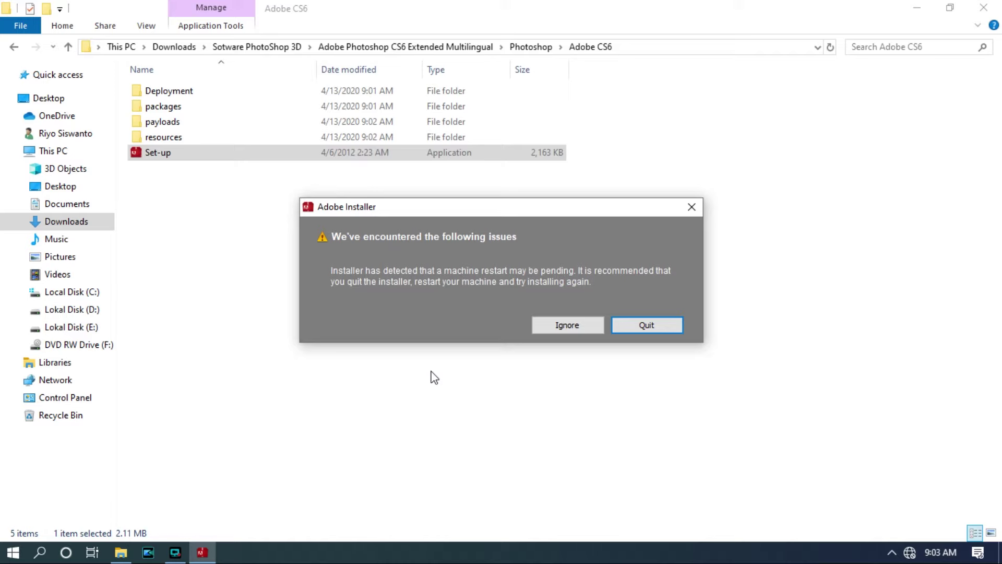
pyautogui.click(586, 323)
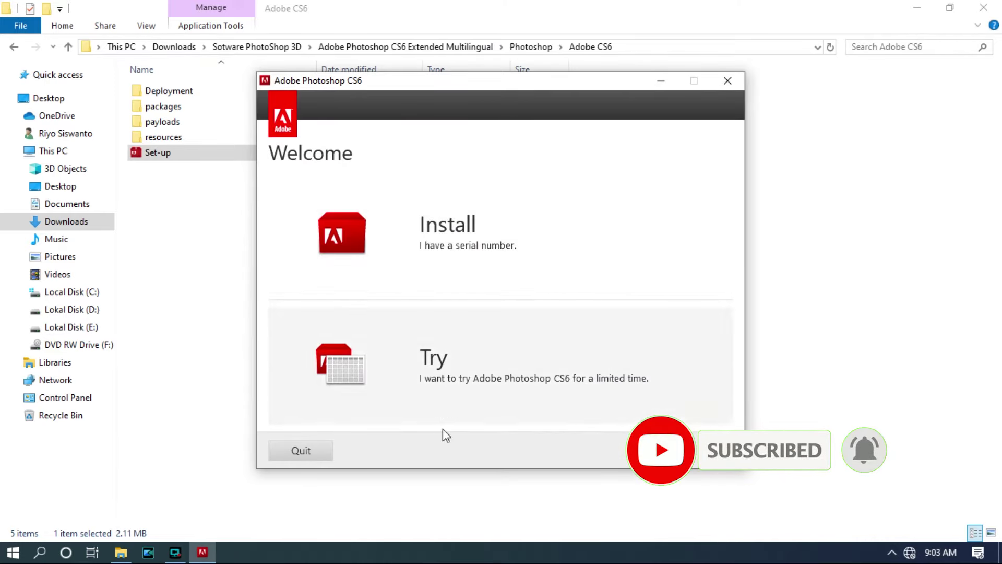
pyautogui.click(436, 360)
# Step: Accept the license, deselect the second edition so only 64 Bit installs (2.1 GB), and install
pyautogui.click(699, 452)
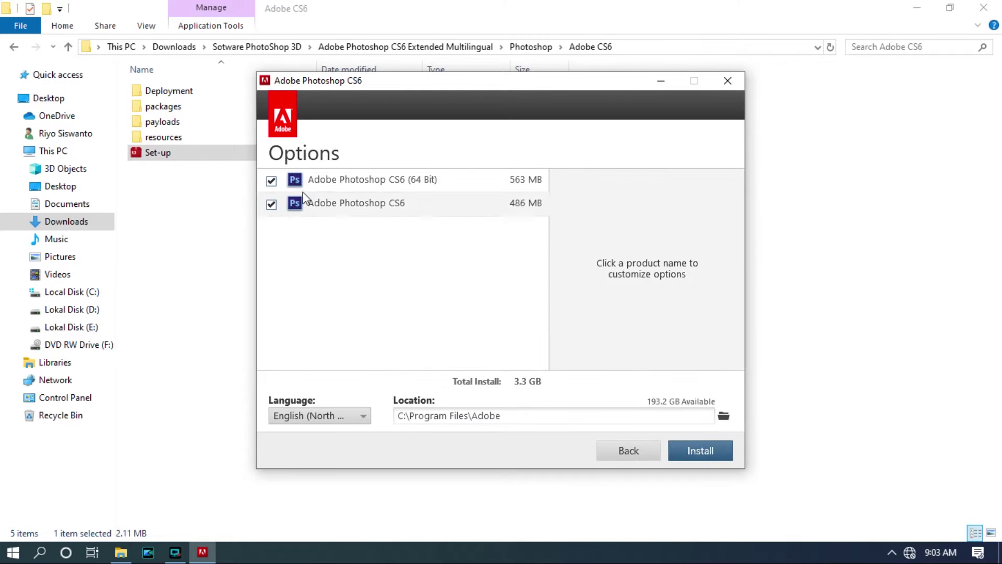
pyautogui.click(270, 208)
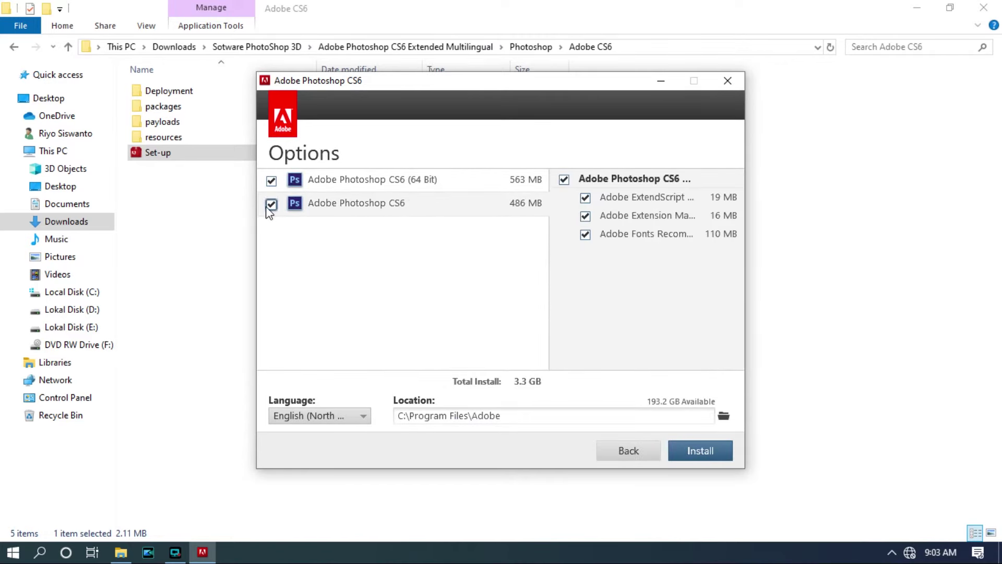
pyautogui.click(272, 205)
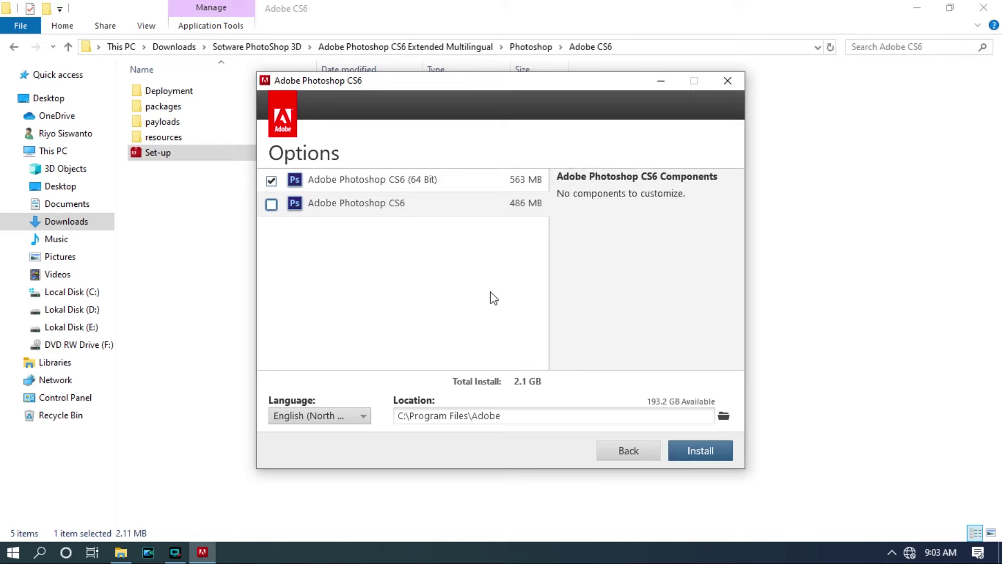
pyautogui.click(272, 204)
pyautogui.click(272, 205)
pyautogui.click(700, 451)
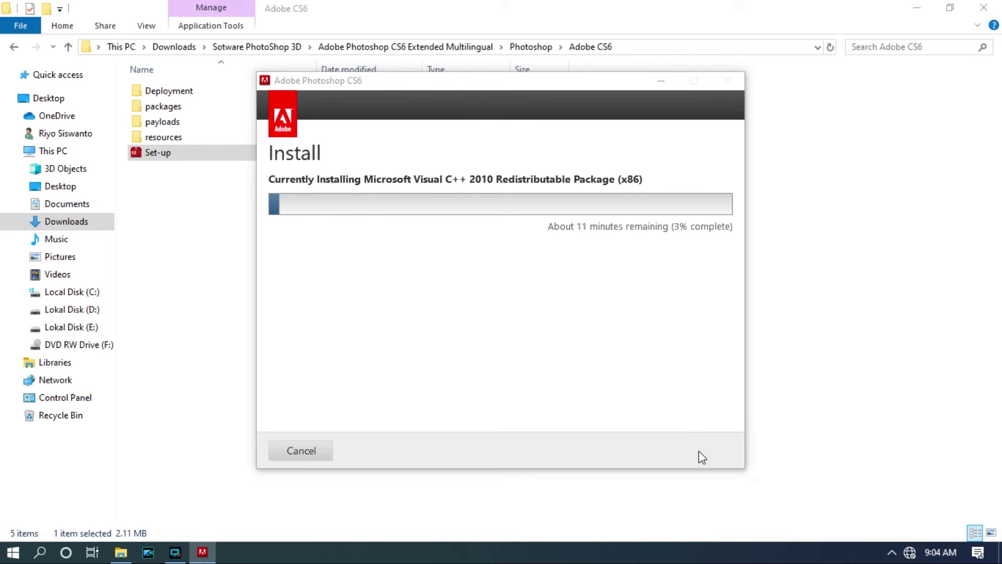
# Step: Wait for the Photoshop CS6 installation to finish, then close the Installation Complete window
pyautogui.click(702, 458)
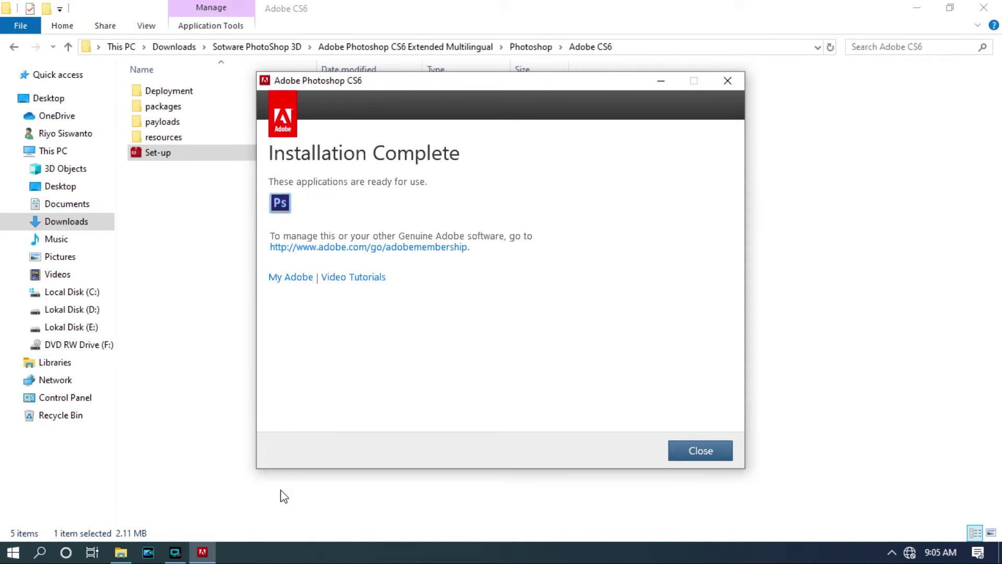
pyautogui.moveTo(175, 552)
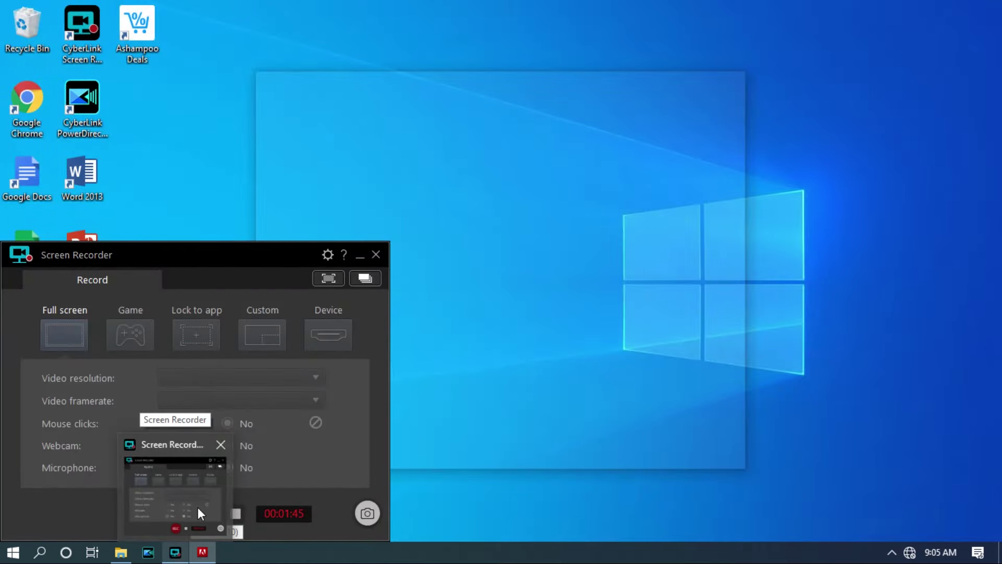
pyautogui.click(198, 507)
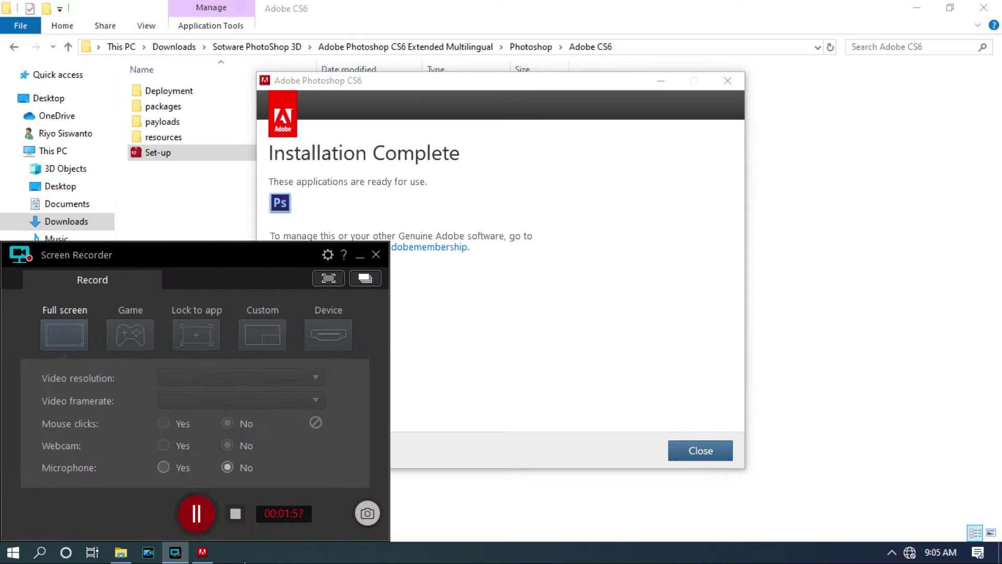
pyautogui.click(359, 256)
pyautogui.click(699, 450)
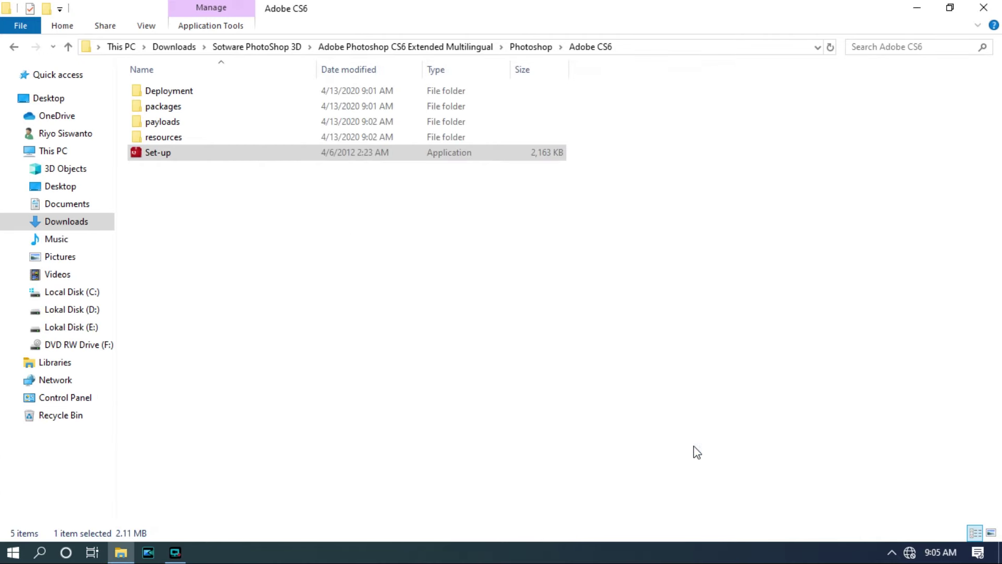
# Step: Copy amtlib.dll from the Photoshop CS6 crack's 64-bit folder
pyautogui.click(14, 50)
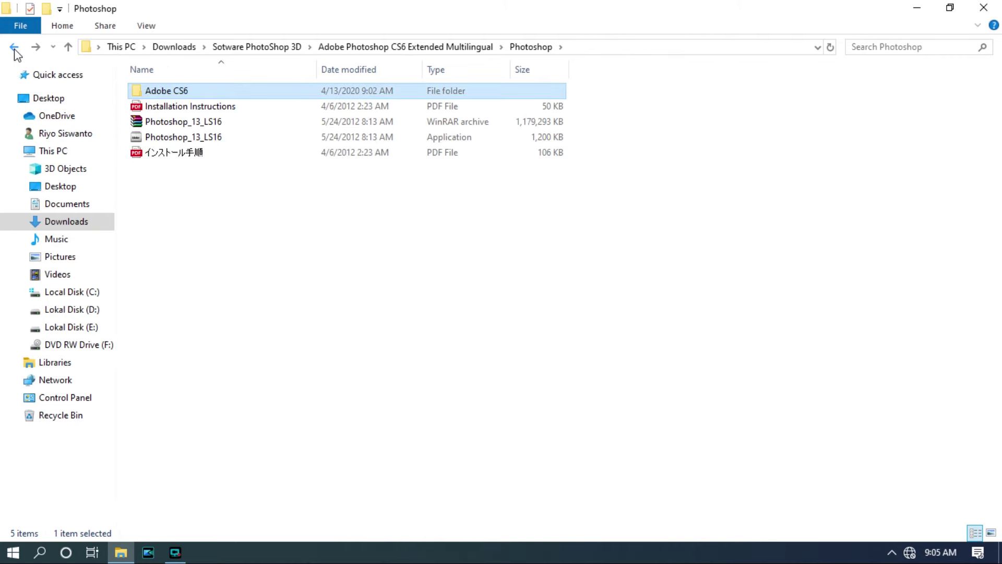
pyautogui.click(14, 50)
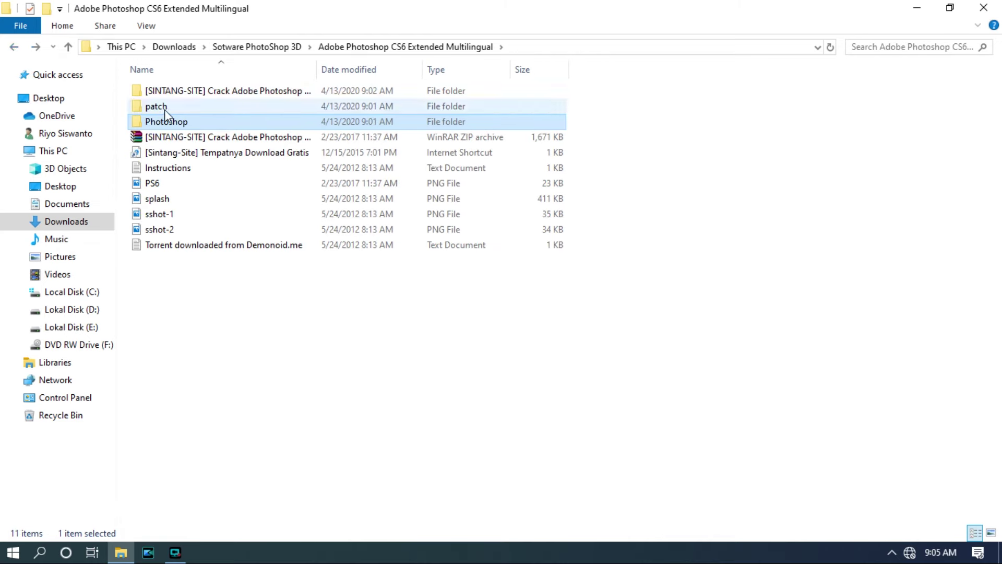
pyautogui.doubleClick(187, 90)
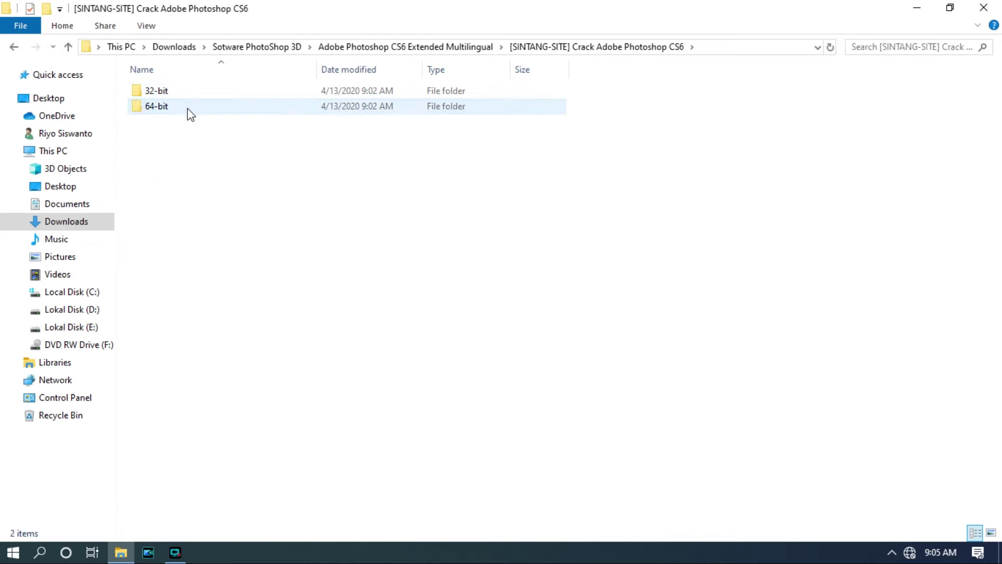
pyautogui.doubleClick(189, 108)
pyautogui.rightClick(186, 92)
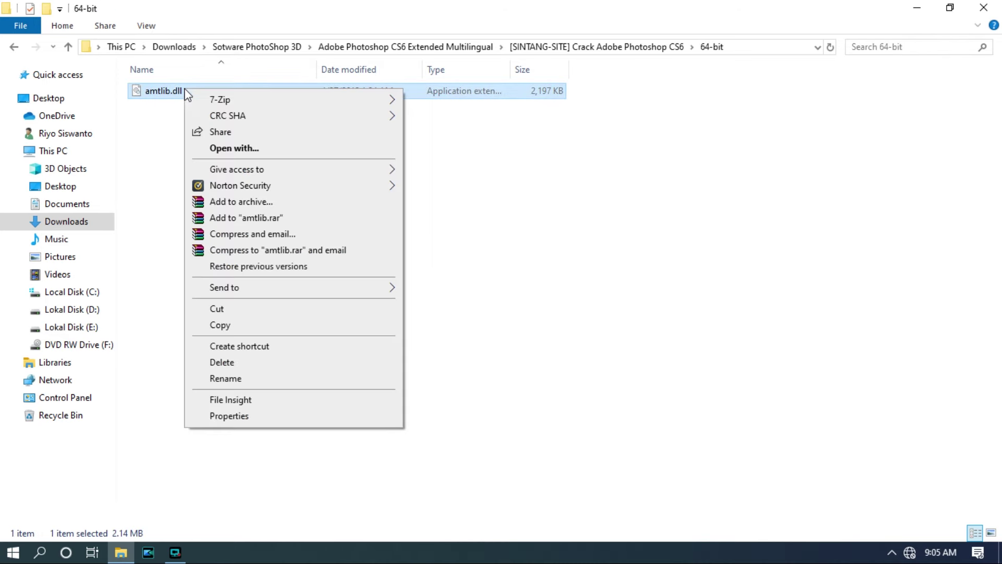
pyautogui.click(240, 324)
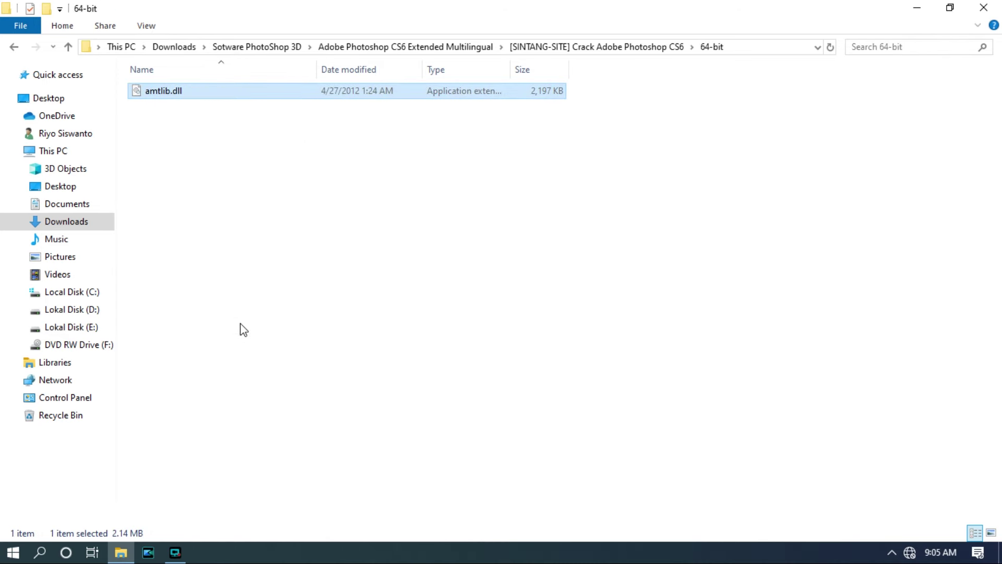
# Step: Go to C:\Program Files, then minimize Explorer to the desktop
pyautogui.click(89, 292)
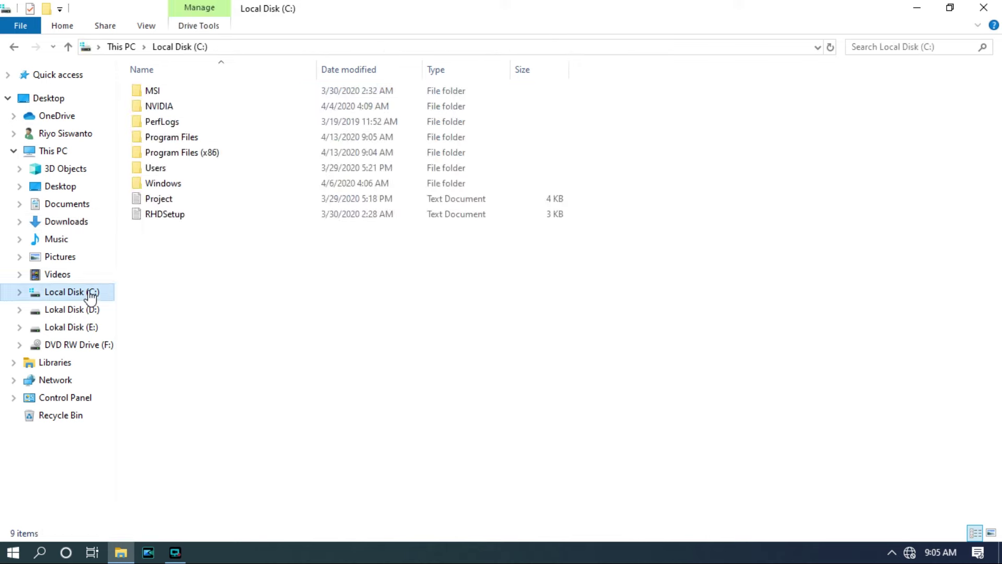
pyautogui.doubleClick(187, 137)
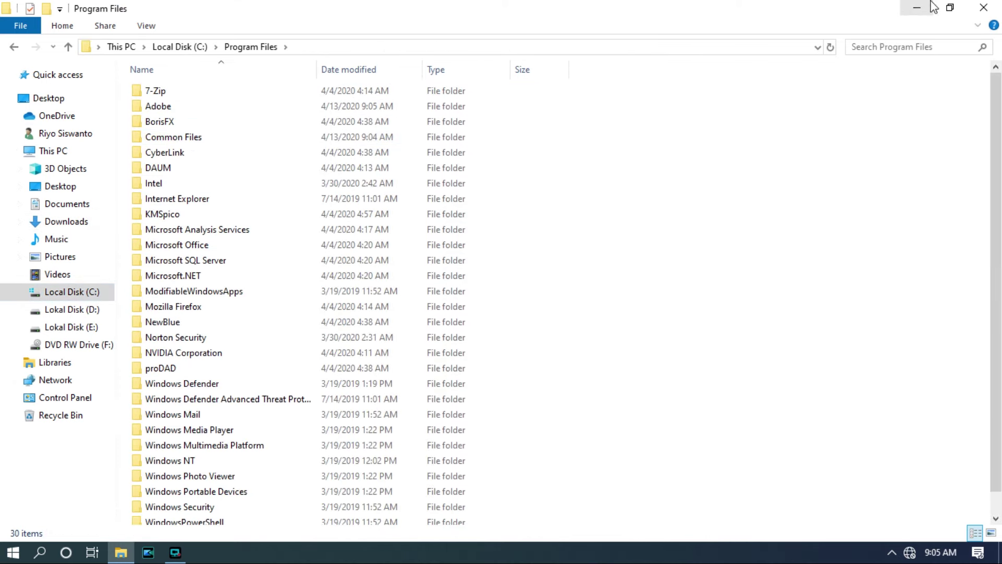
pyautogui.click(912, 9)
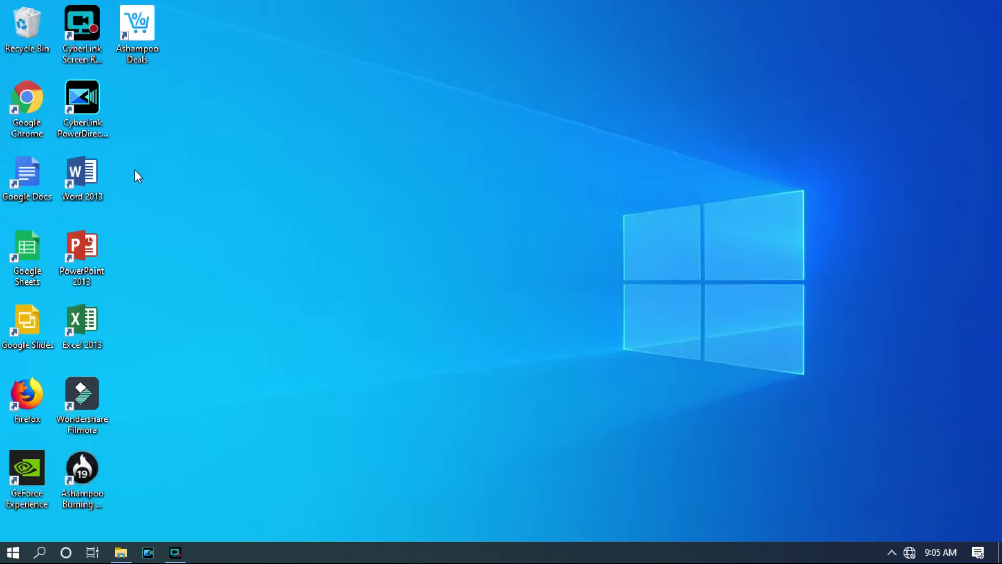
# Step: Drag Adobe Photoshop CS6 (64 Bit) from Start's Recently added onto the desktop as a shortcut
pyautogui.click(13, 552)
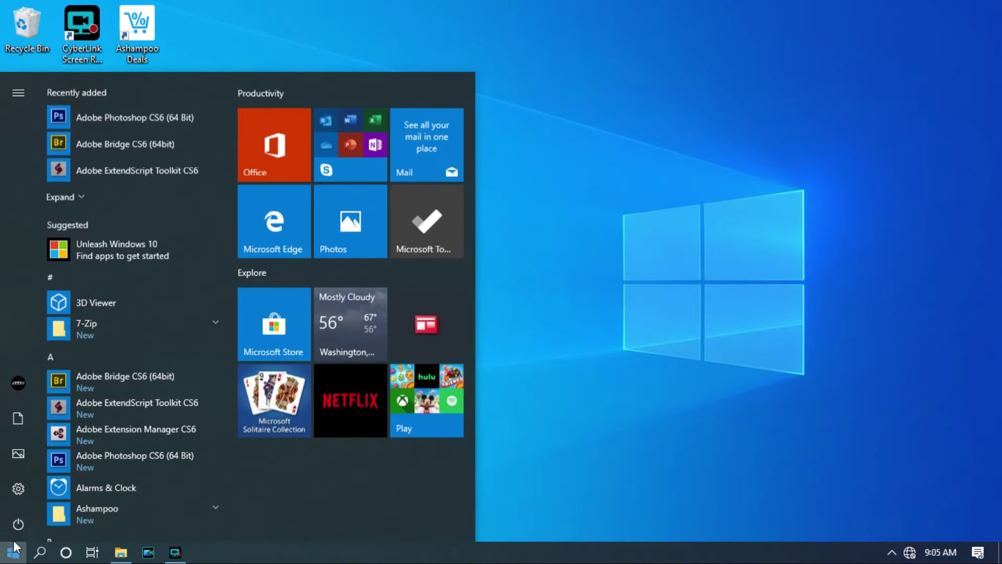
pyautogui.rightClick(136, 118)
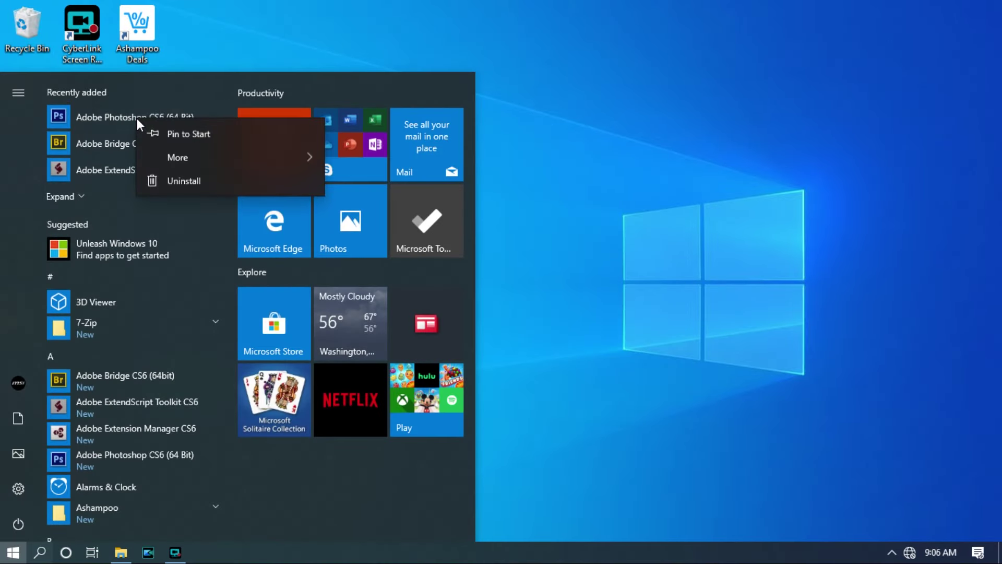
pyautogui.click(107, 115)
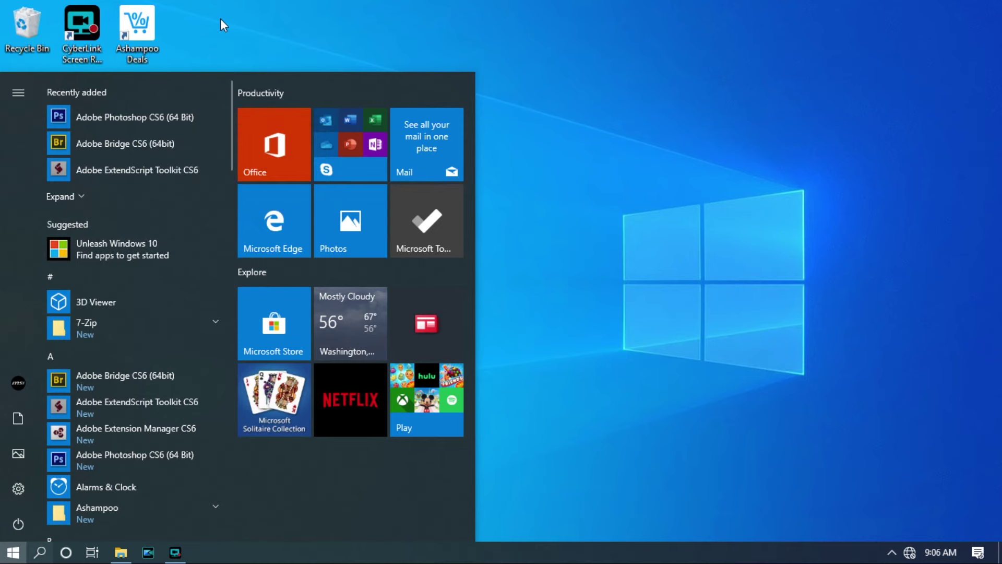
pyautogui.moveTo(109, 114)
pyautogui.mouseDown()
pyautogui.moveTo(196, 79)
pyautogui.moveTo(133, 102)
pyautogui.mouseUp()
pyautogui.rightClick(137, 99)
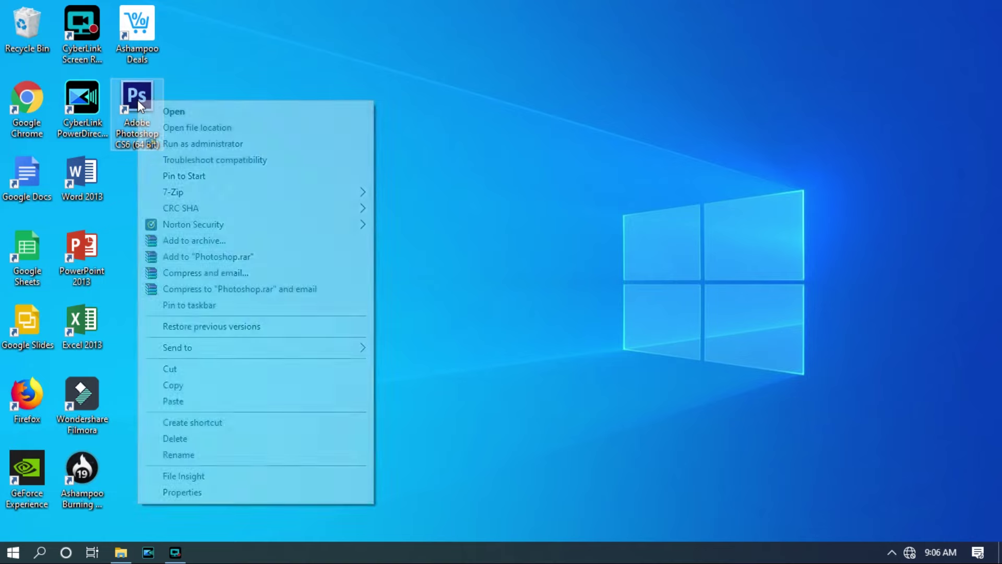
# Step: Paste amtlib.dll into the Photoshop CS6 (64 Bit) program folder, replacing the existing file
pyautogui.click(172, 127)
pyautogui.rightClick(730, 168)
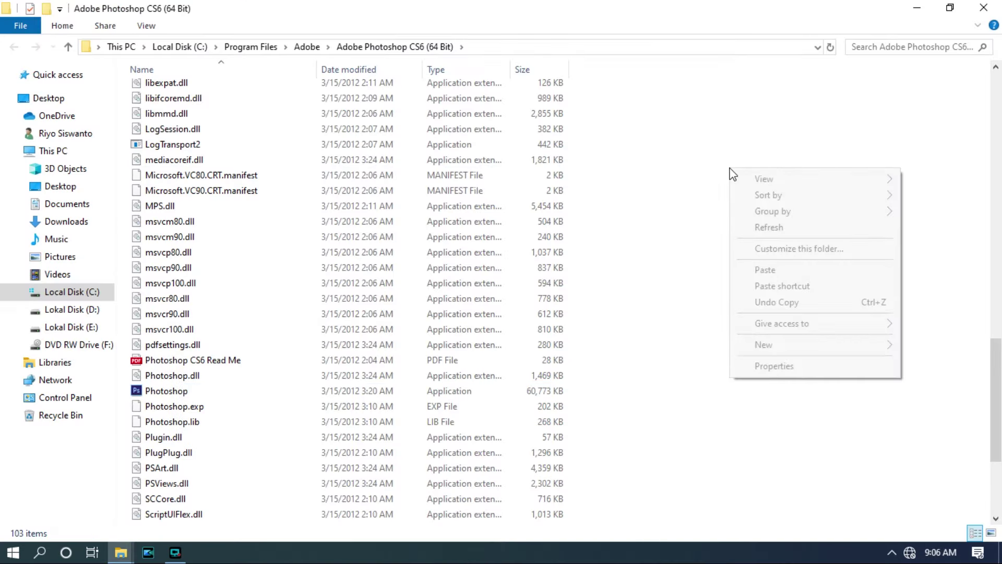
pyautogui.click(767, 269)
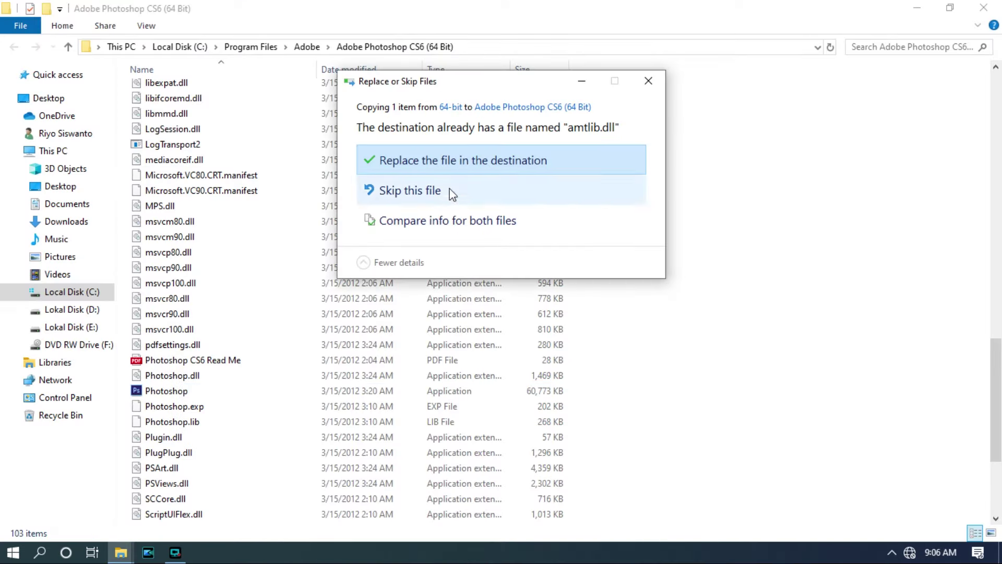
pyautogui.click(444, 163)
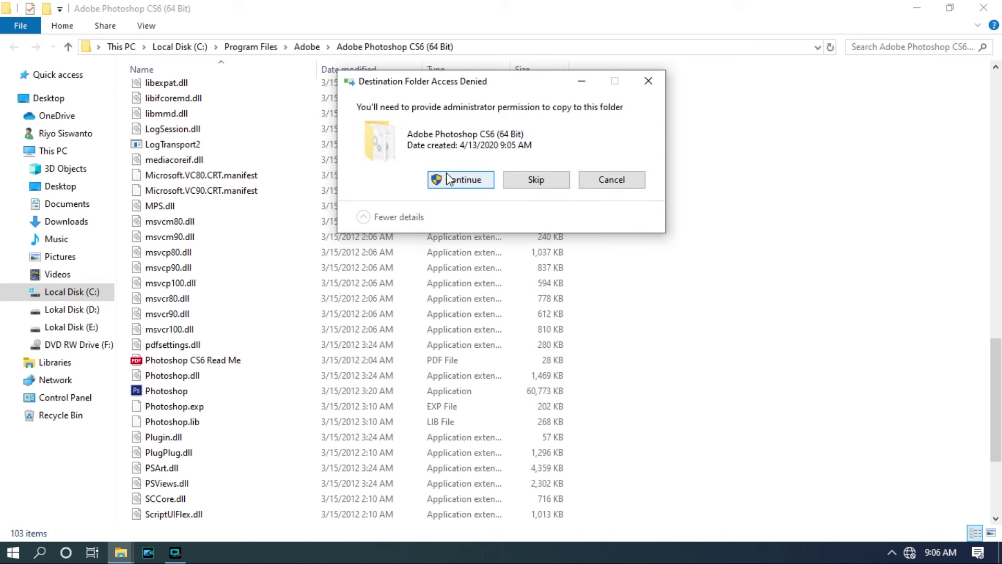
pyautogui.click(446, 173)
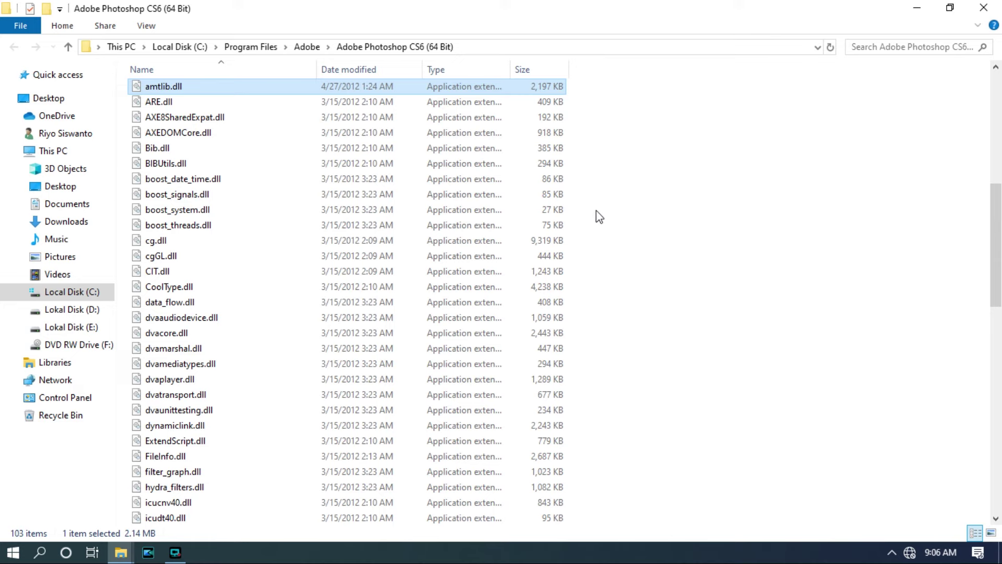
# Step: Minimize Explorer, refresh the desktop, and launch Photoshop CS6 from its shortcut
pyautogui.click(917, 7)
pyautogui.rightClick(629, 107)
pyautogui.click(663, 152)
pyautogui.doubleClick(155, 101)
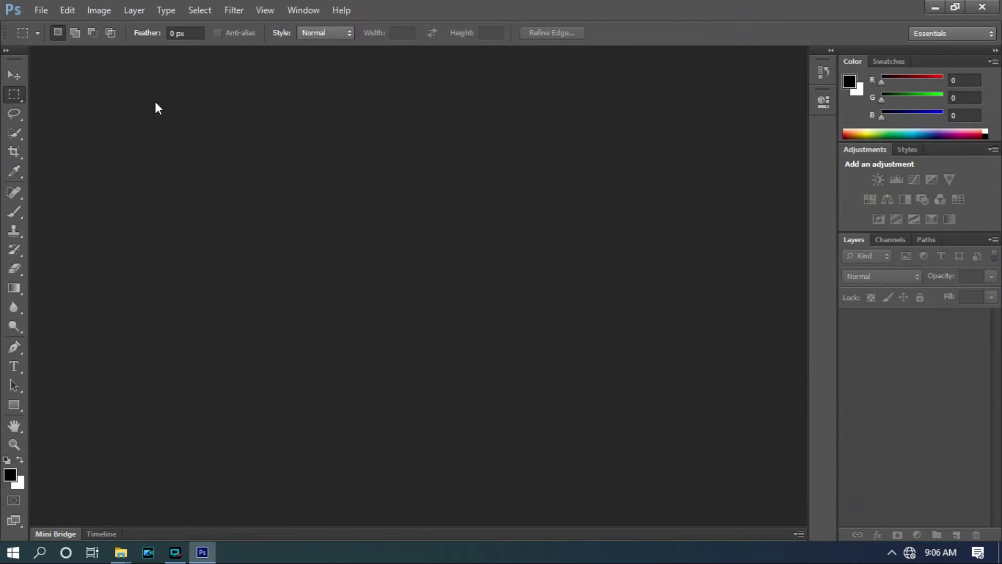
# Step: Look through Photoshop CS6's menus, close them, and preview the open File Explorer windows
pyautogui.click(41, 10)
pyautogui.click(67, 10)
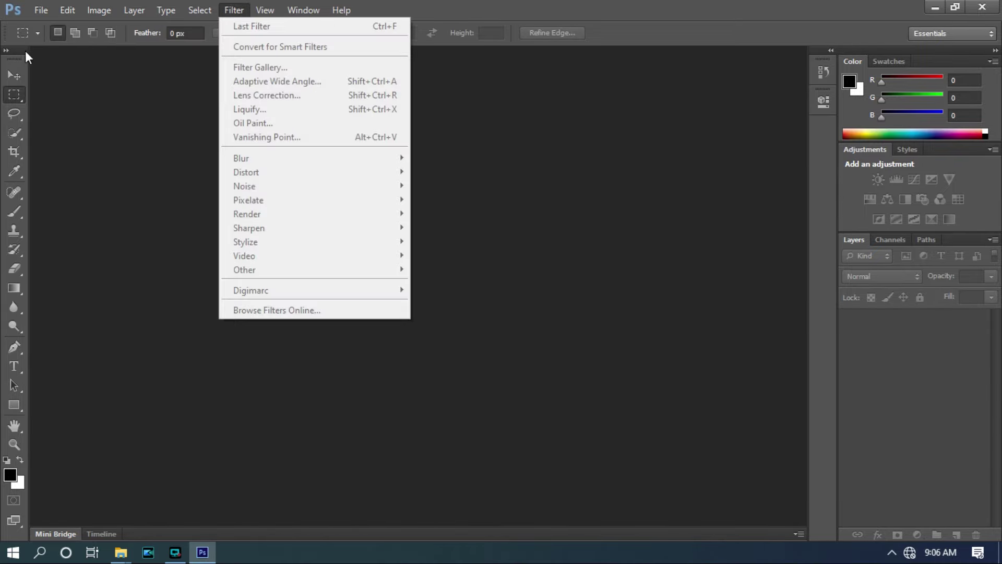
pyautogui.click(460, 78)
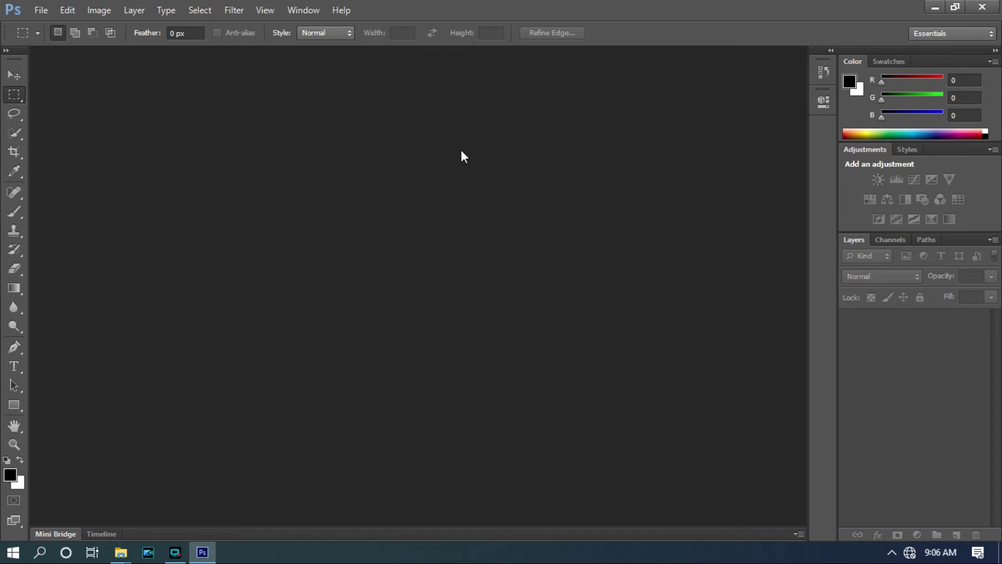
pyautogui.click(121, 554)
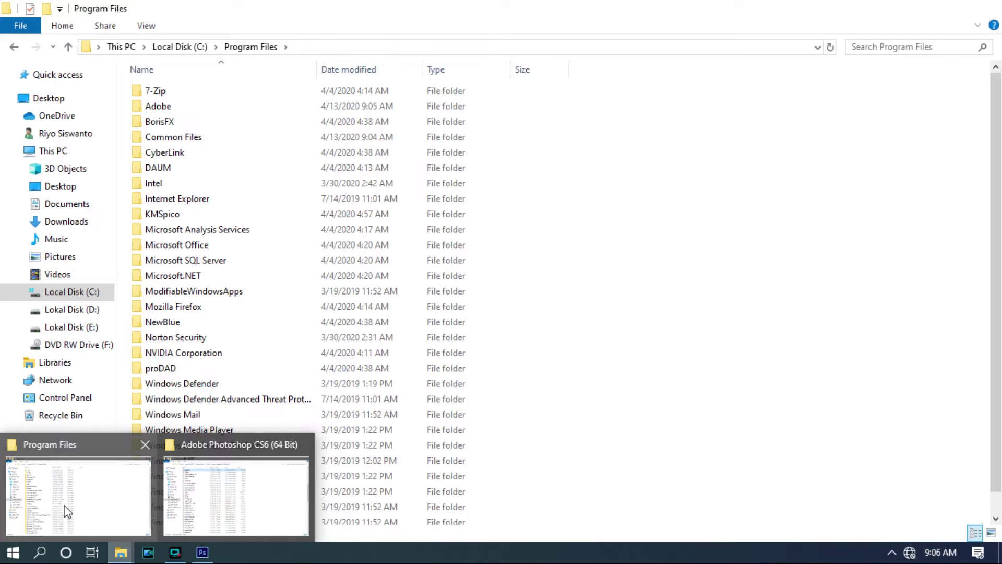